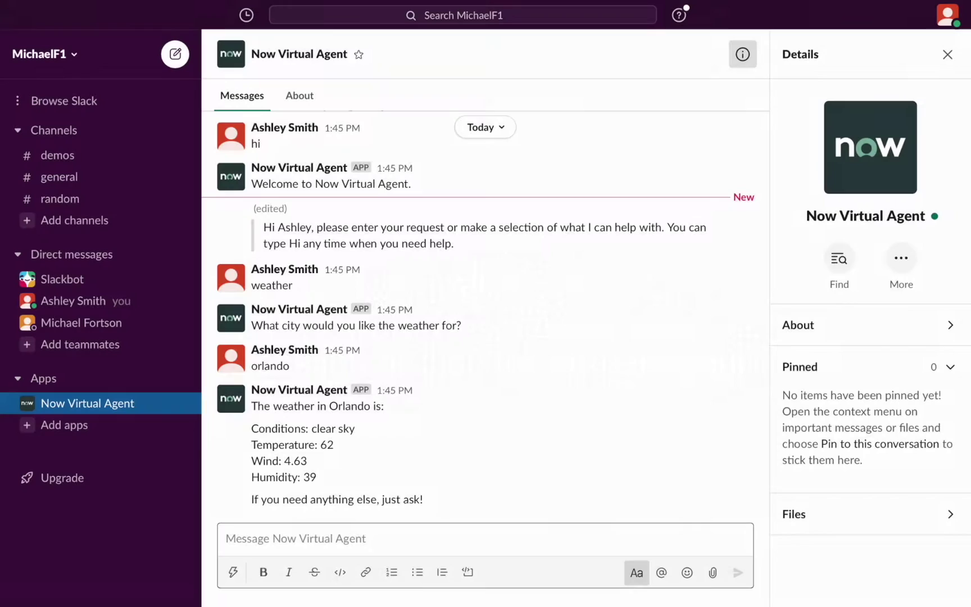
Greet the Now Virtual Agent with 'hi', report 'password is expiring', and confirm a Password Reset.
text(hi)
key(Return)
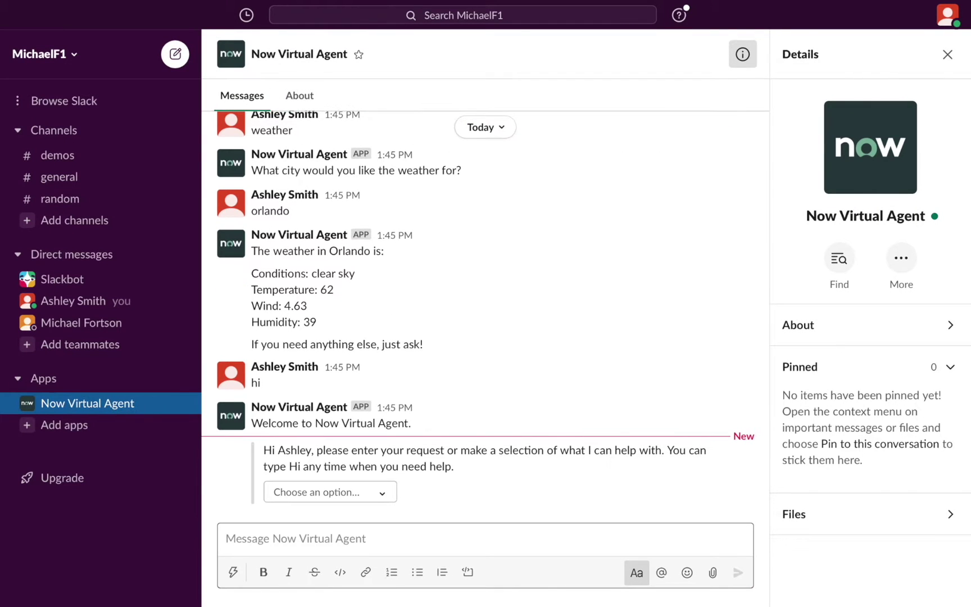
text(password is e)
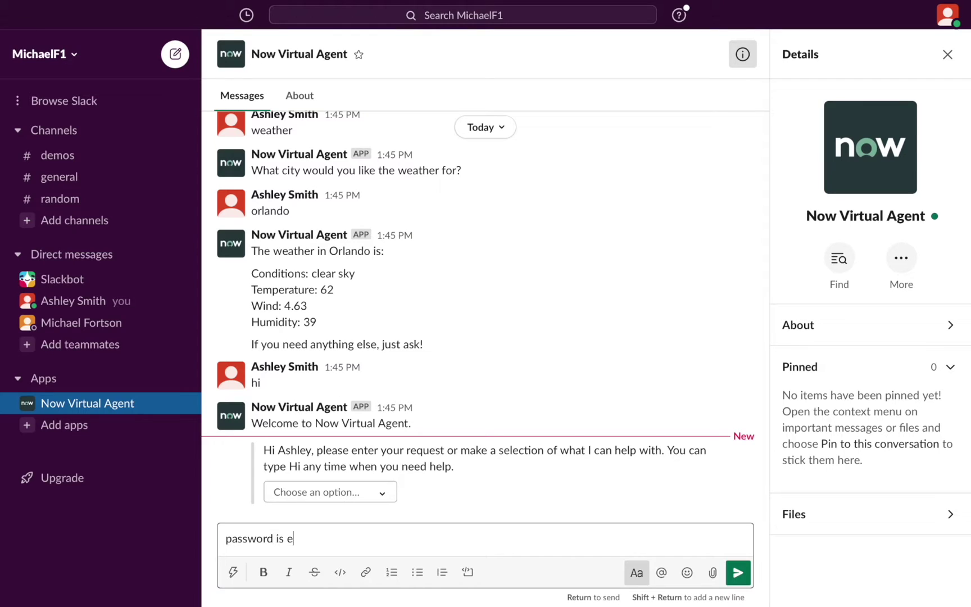
text(xpiring)
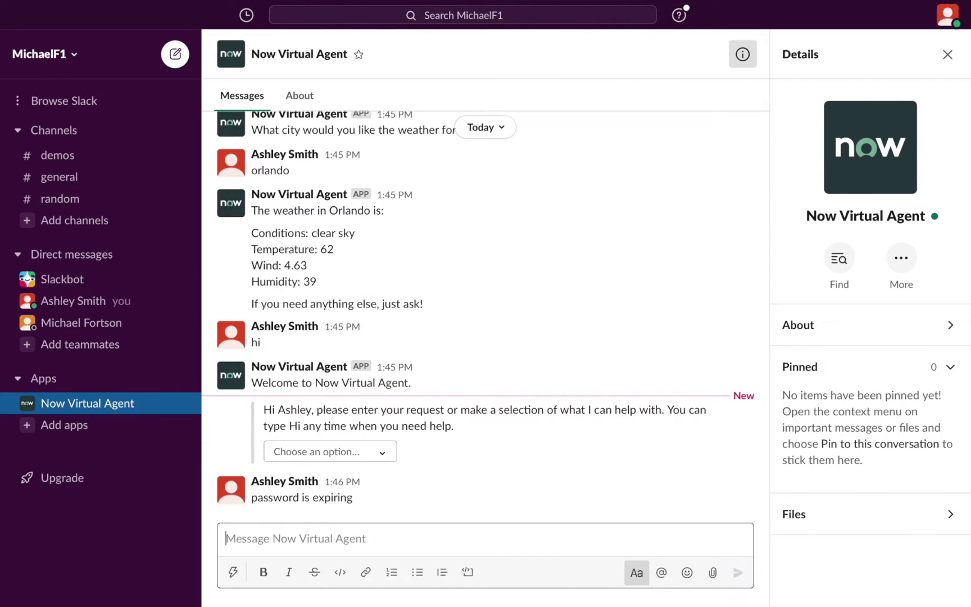
key(Return)
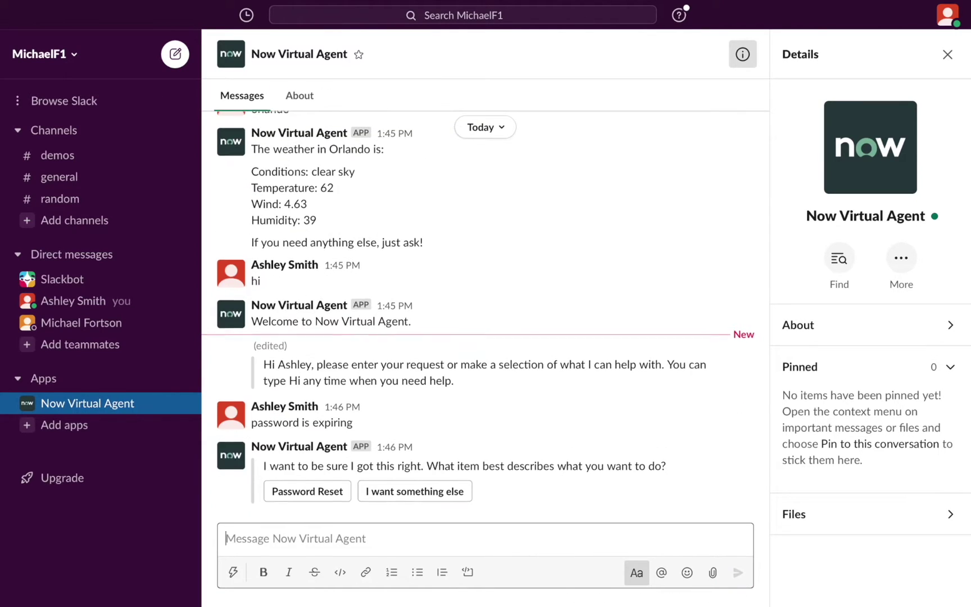
click(318, 497)
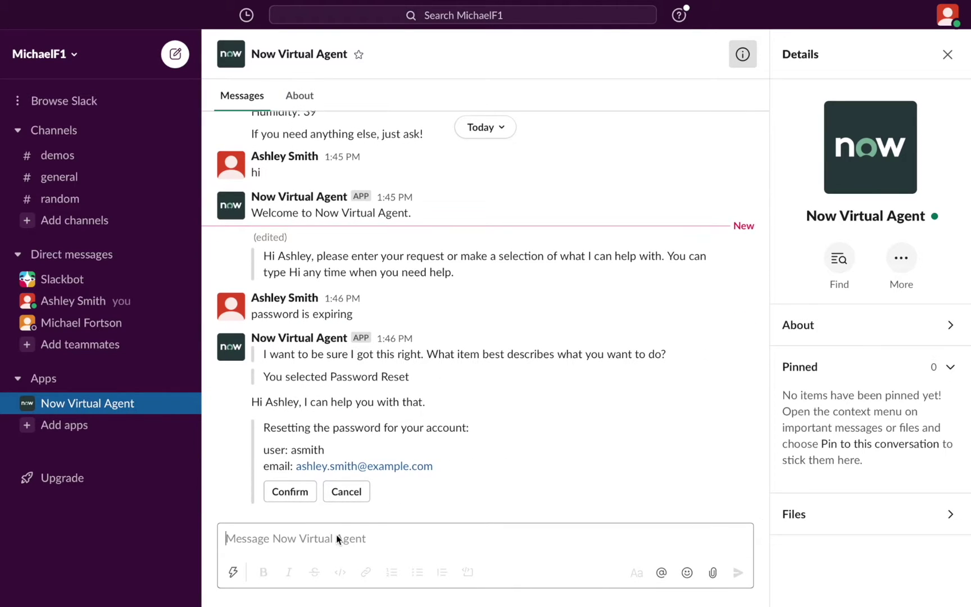
click(289, 492)
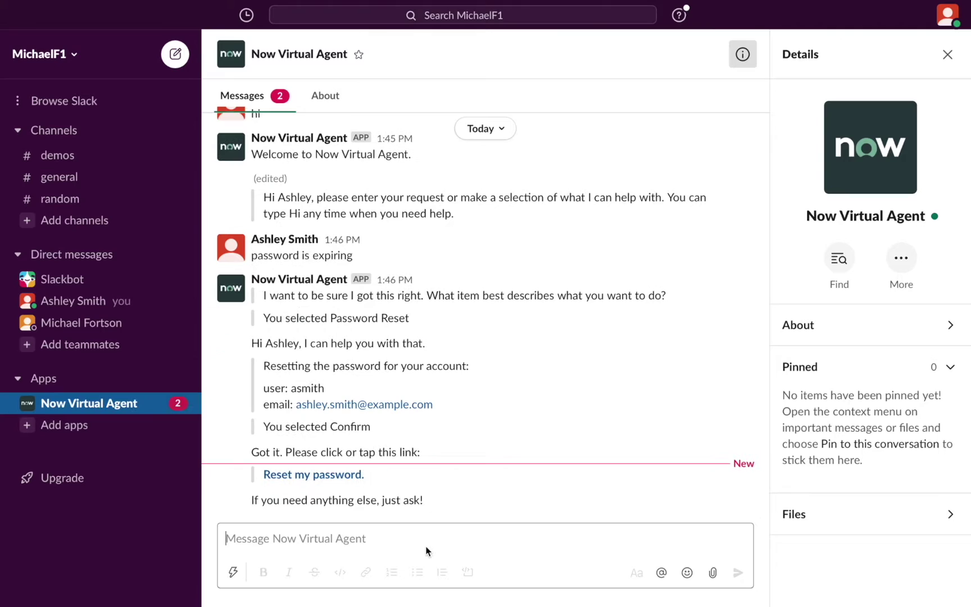
Open the reset link, enter the account's username, and tick I'm not a robot.
click(336, 472)
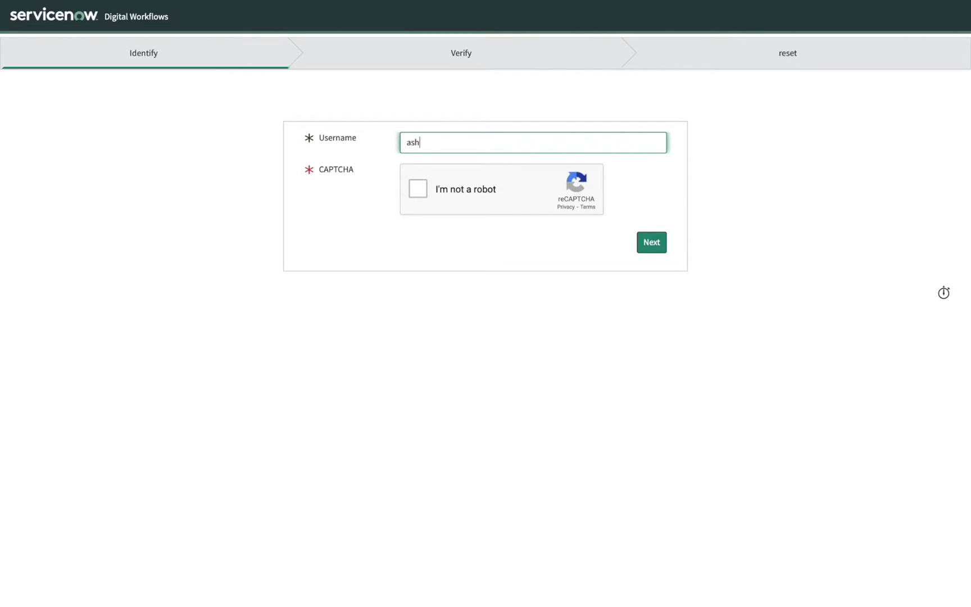
click(480, 187)
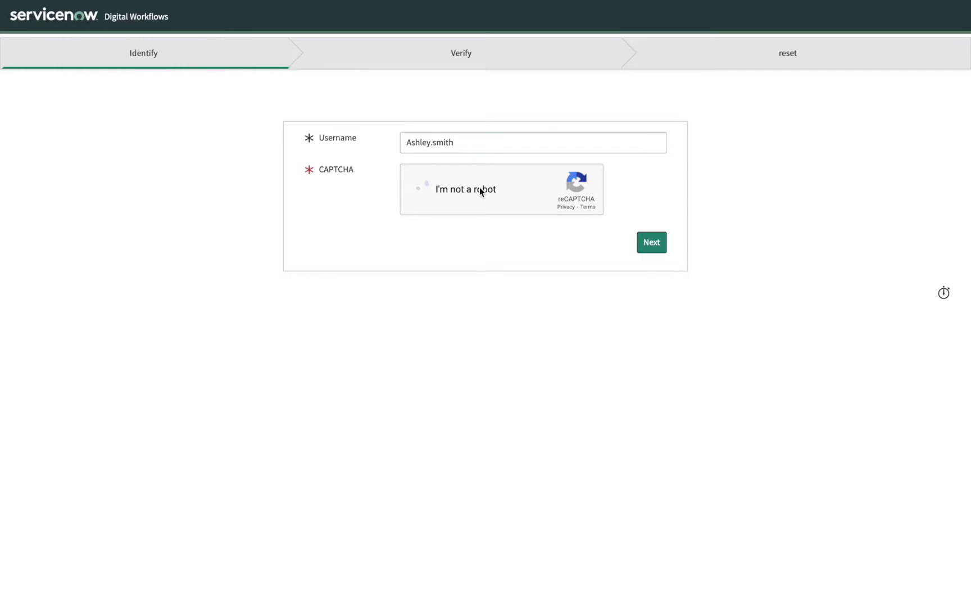
Select all bicycle images in the CAPTCHA, verify, and continue past the Identify step.
click(574, 152)
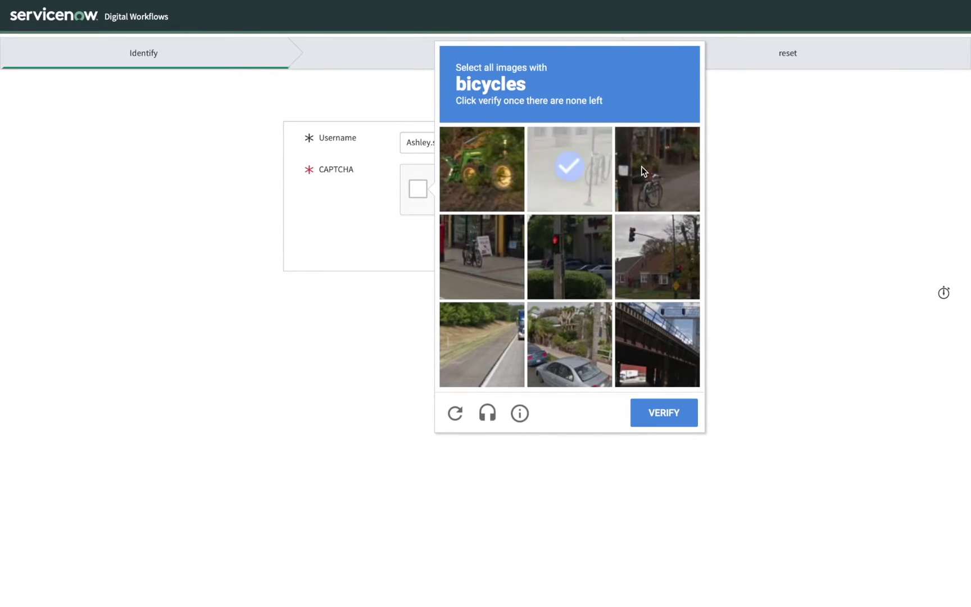
click(641, 166)
click(491, 247)
click(495, 276)
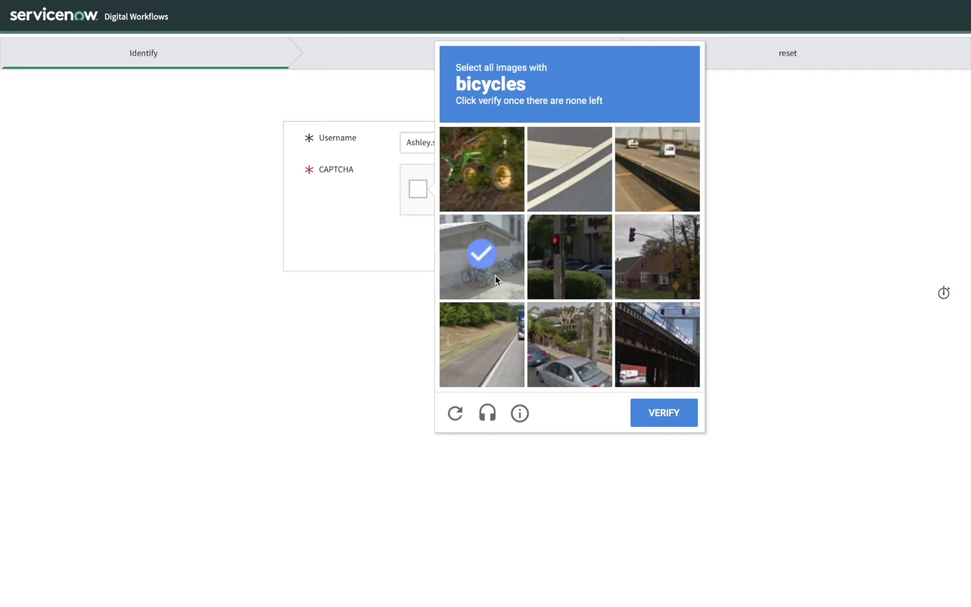
click(495, 275)
click(495, 275)
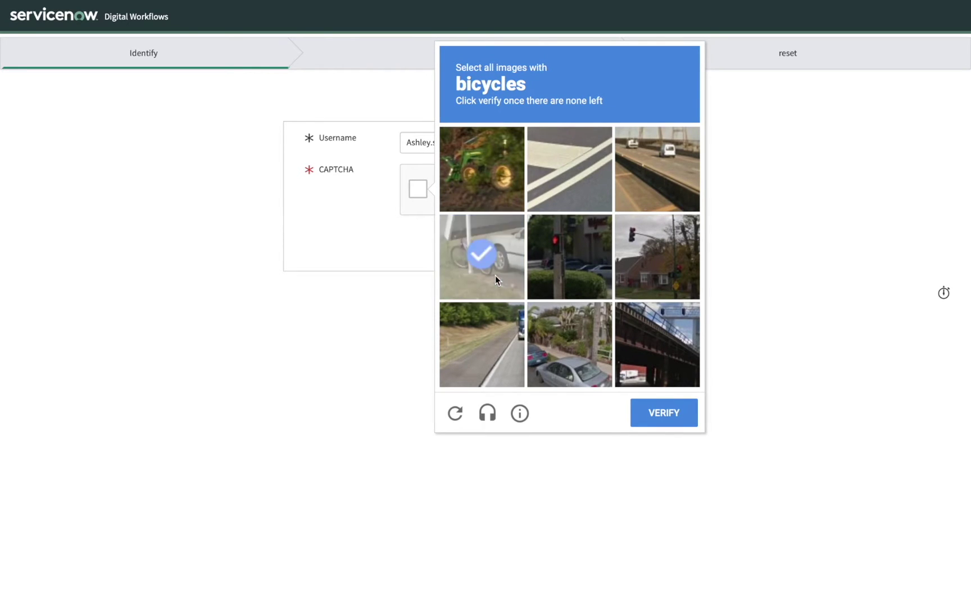
click(670, 420)
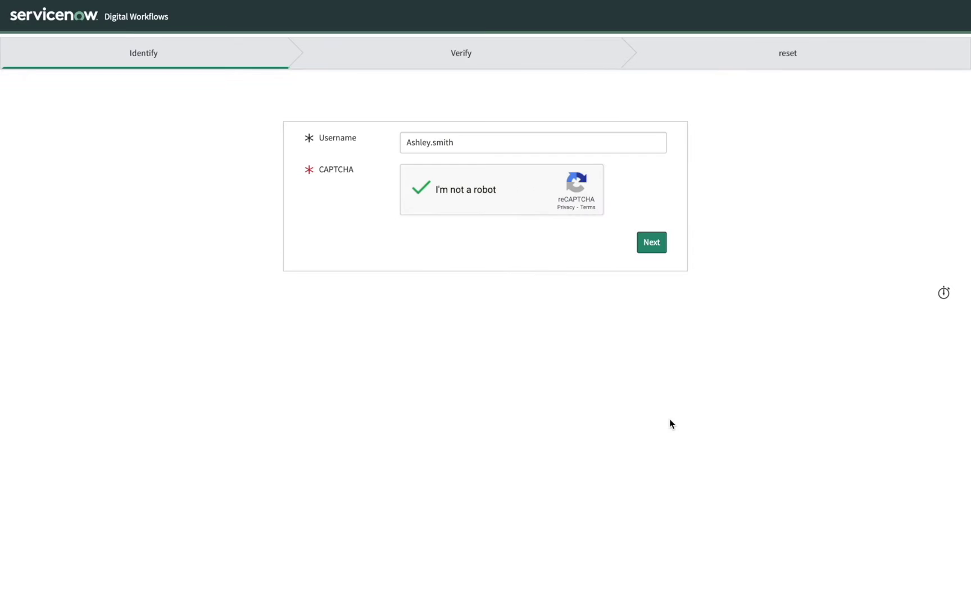
click(650, 242)
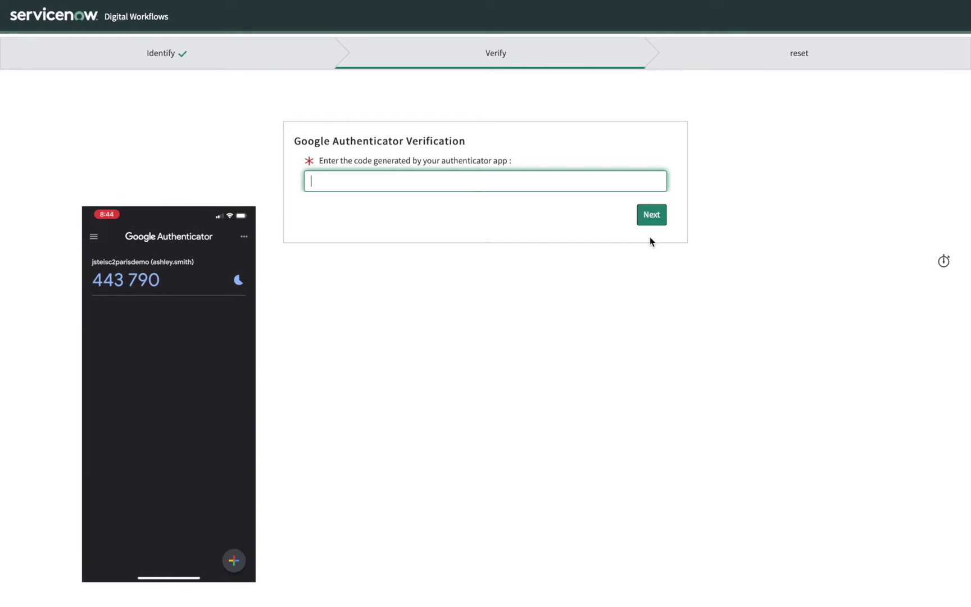
Enter the Google Authenticator code, paste the new password into both fields, and reset it.
click(642, 220)
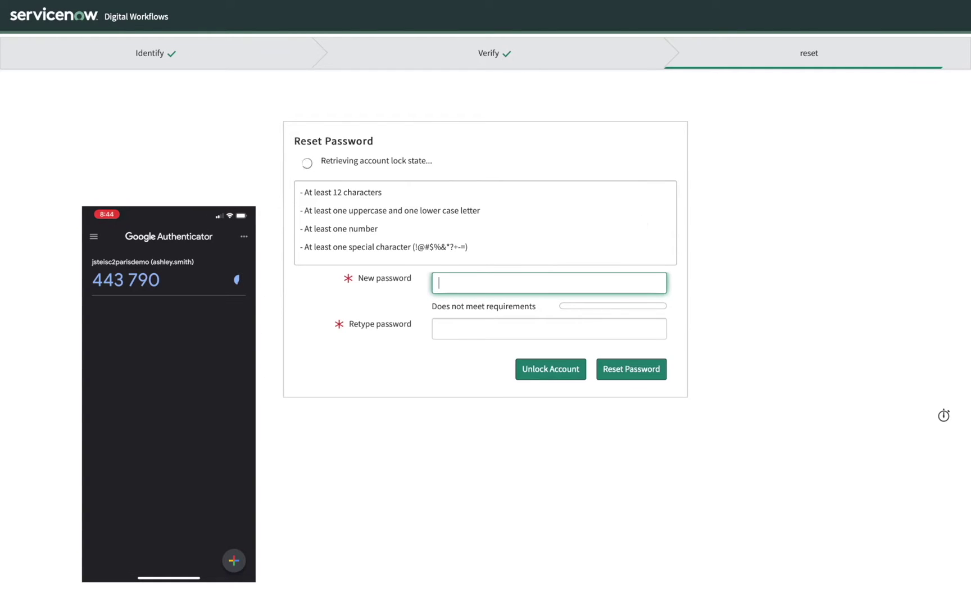
key(ctrl+v)
key(Tab)
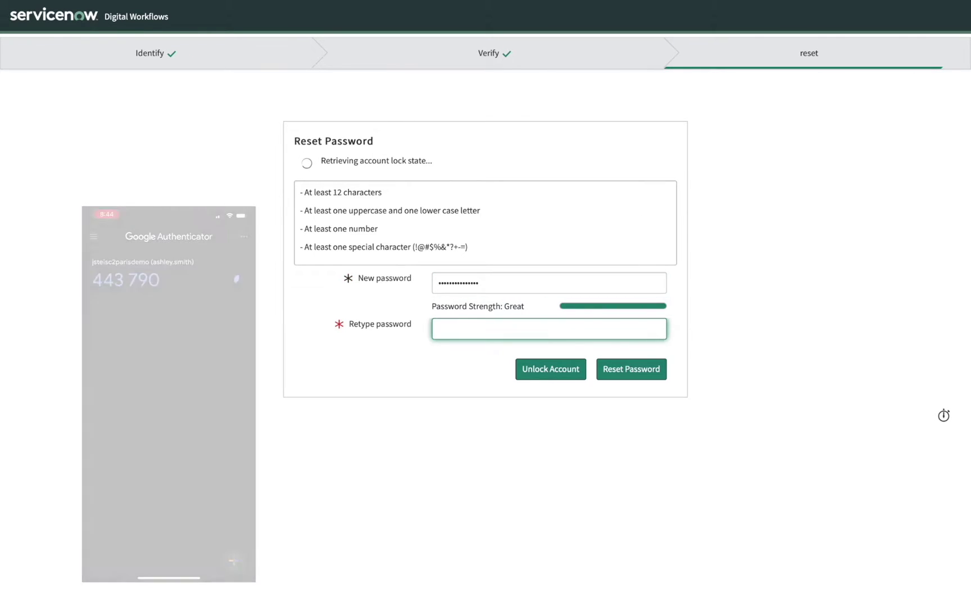
key(ctrl+v)
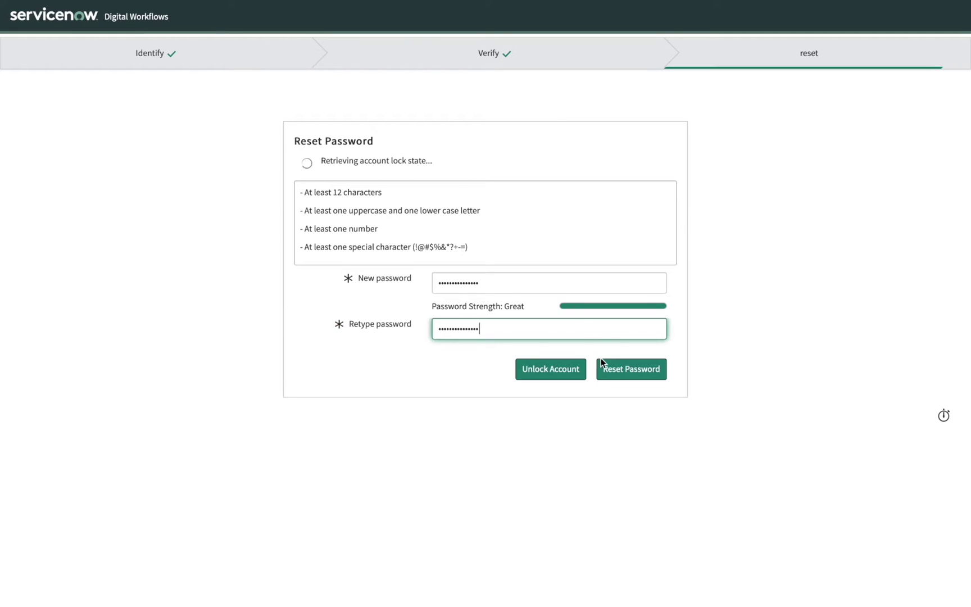
click(615, 373)
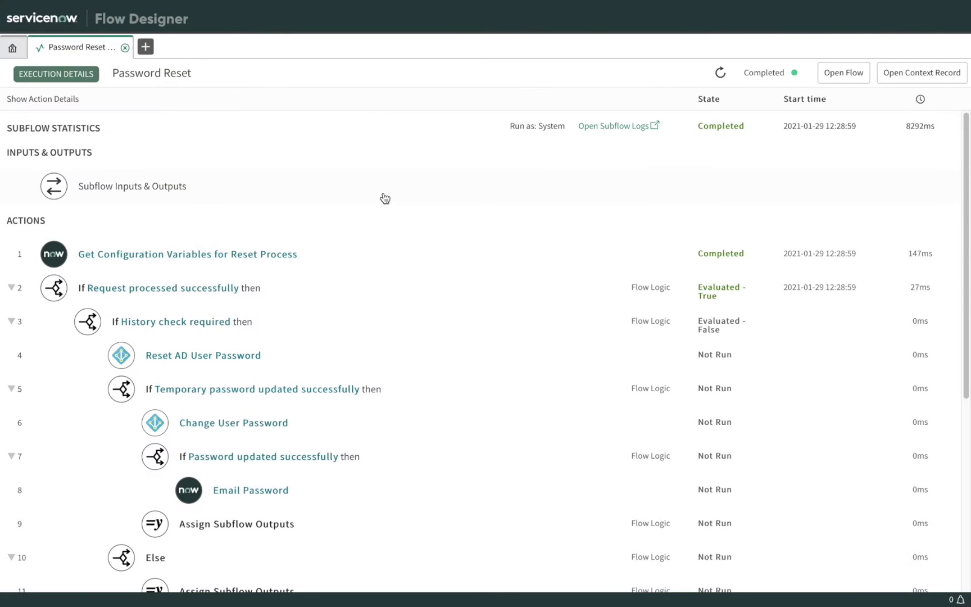
Expand the runtime details of the Reset AD User Password and Email Password steps.
scroll(382, 194, down, 1)
scroll(300, 124, up, 1)
scroll(315, 169, down, 5)
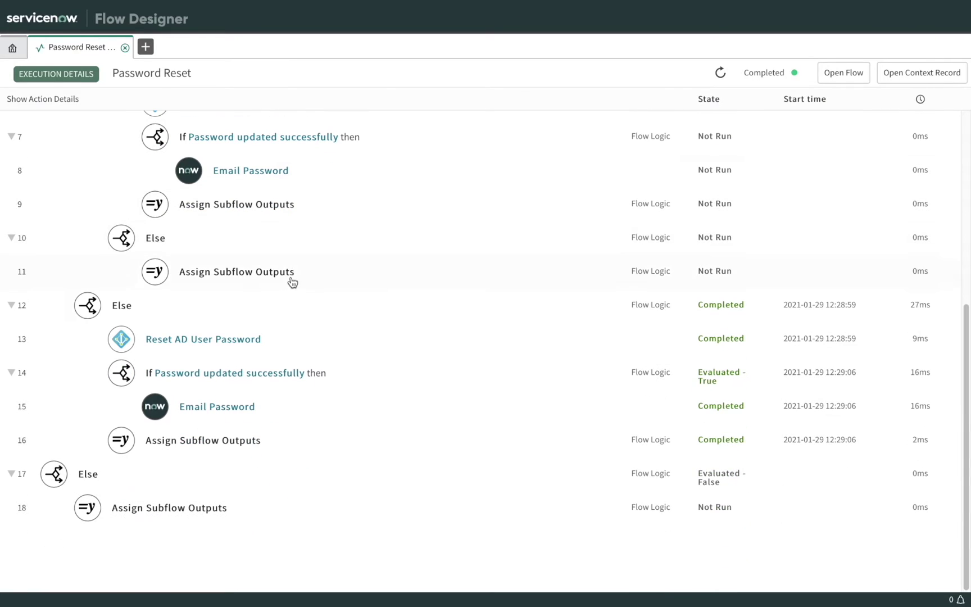
click(237, 340)
scroll(218, 442, down, 3)
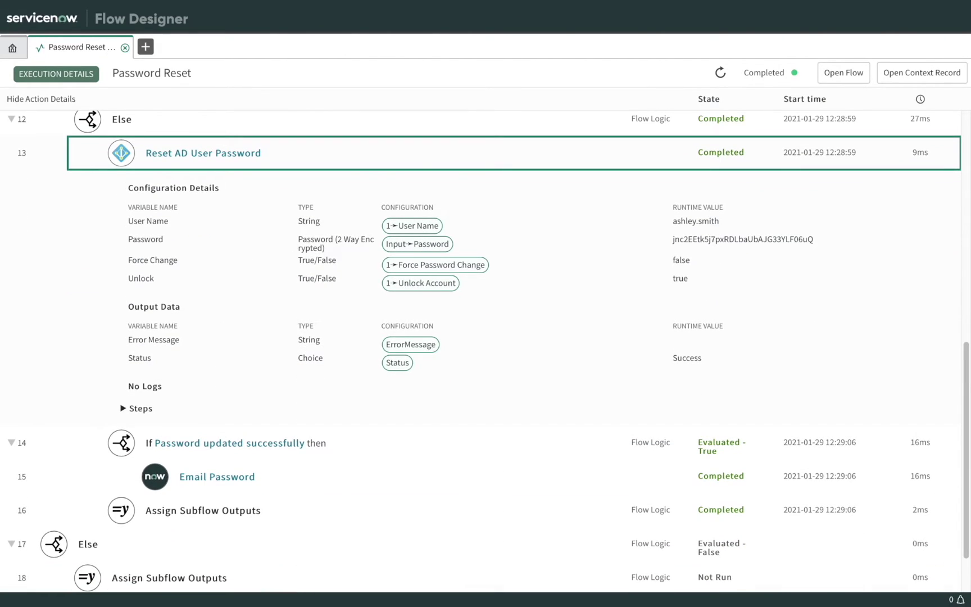
click(251, 477)
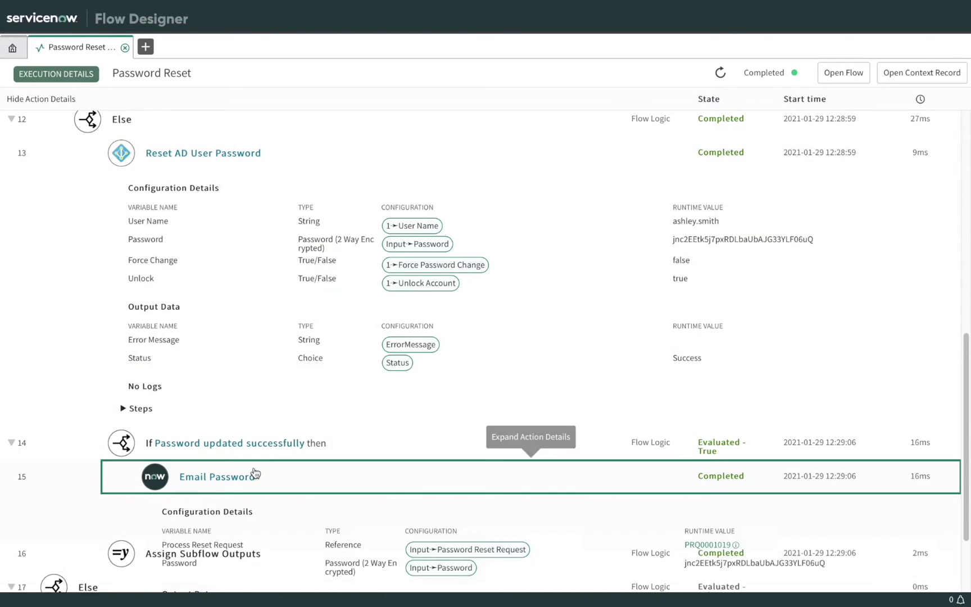
scroll(251, 394, down, 3)
scroll(251, 393, down, 1)
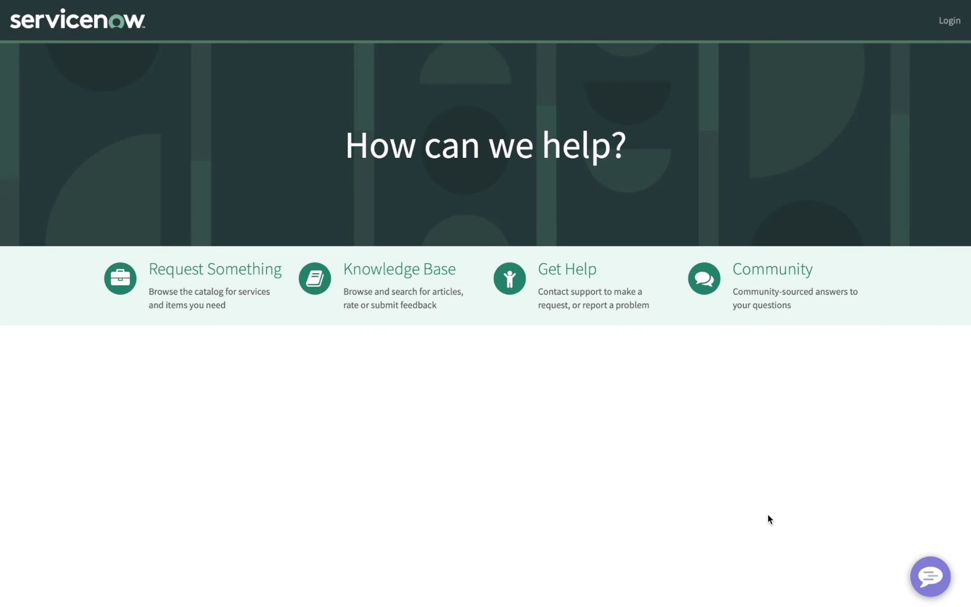
In the Now Support chat, report 'locked out' and choose Password Reset.
click(947, 580)
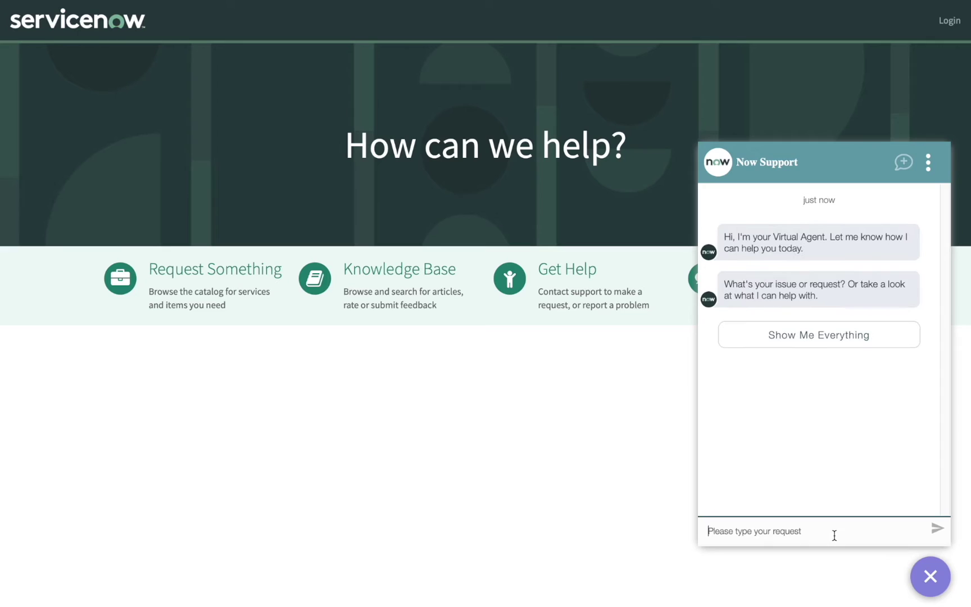
text(locked out)
key(Return)
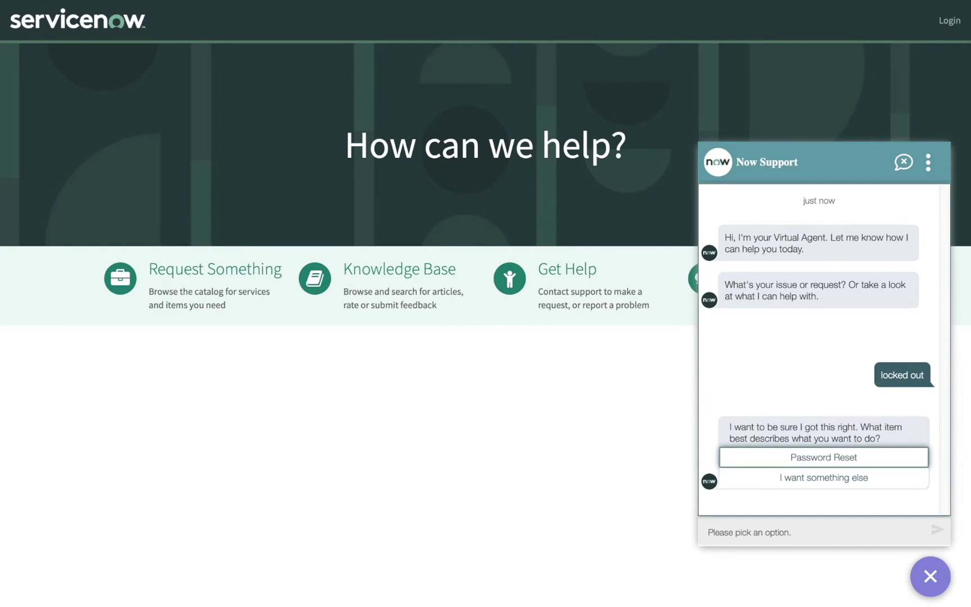
click(836, 462)
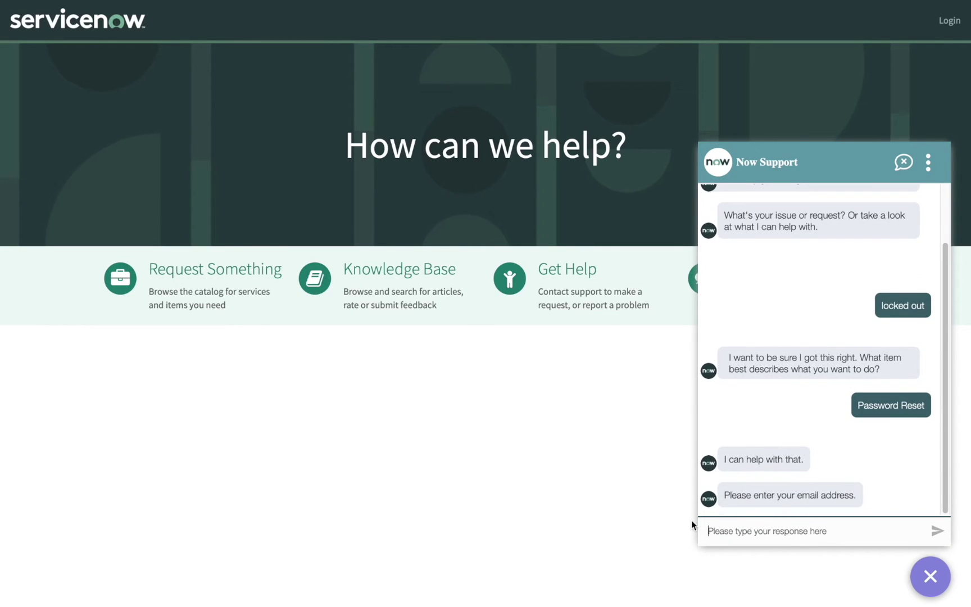
Send the user's email address to the Virtual Agent.
click(765, 525)
text(Ashley.smith)
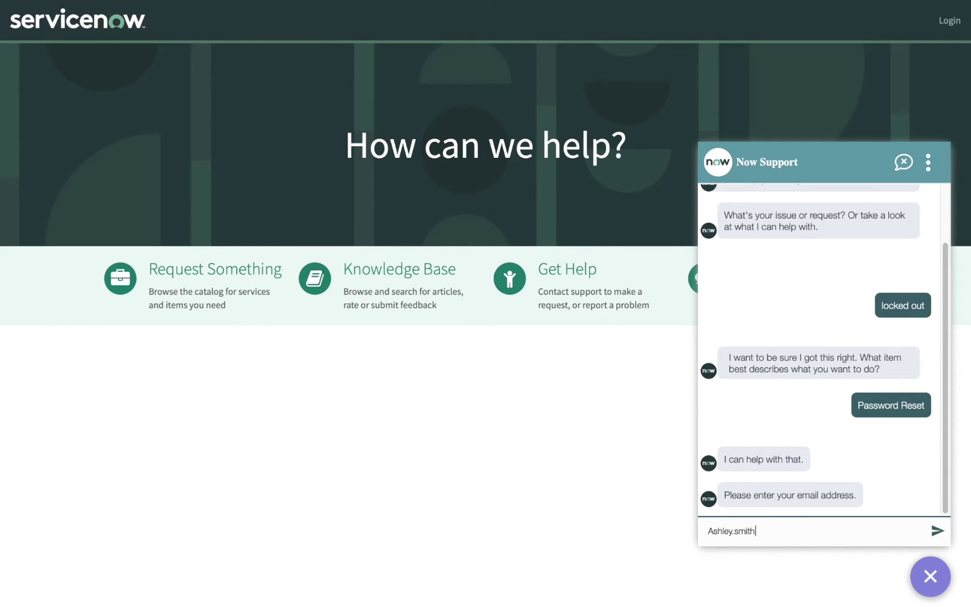
text(@example.com)
key(Return)
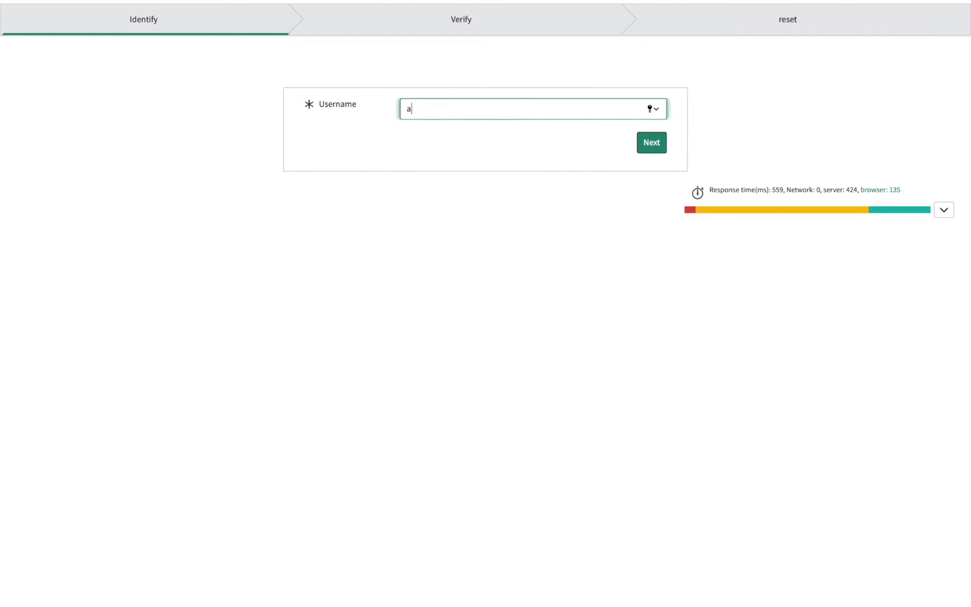
Enter the username, then the user's email on Personal Data Verification, and finish with Done.
text(th)
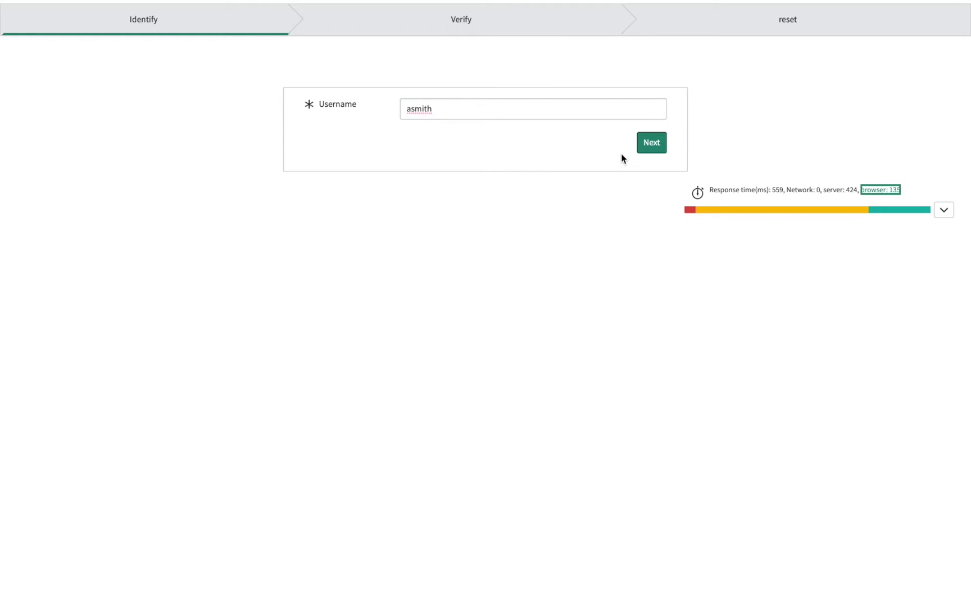
click(652, 149)
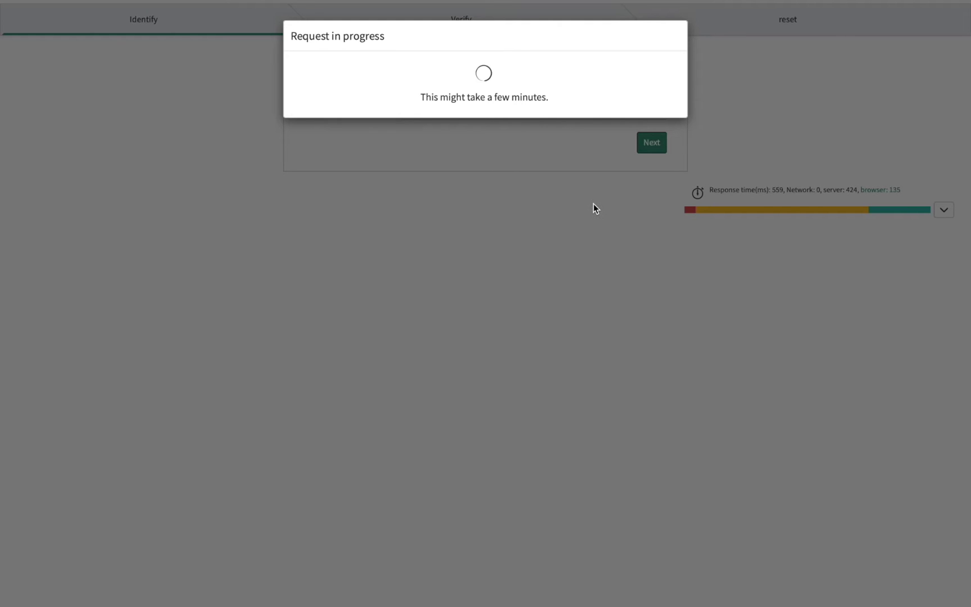
text(ashley)
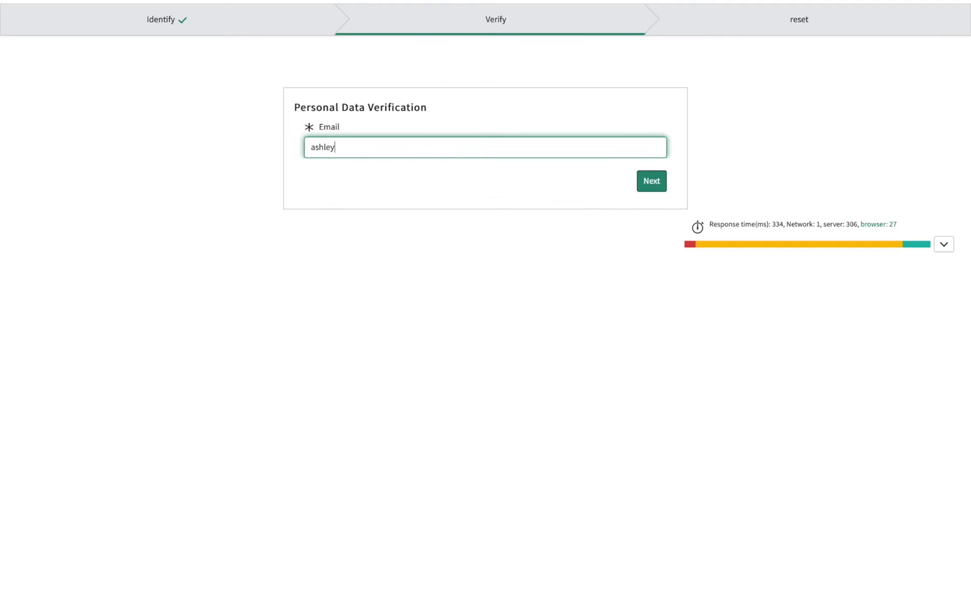
key(ctrl+a)
text(Ashley.smith@example.com)
click(651, 181)
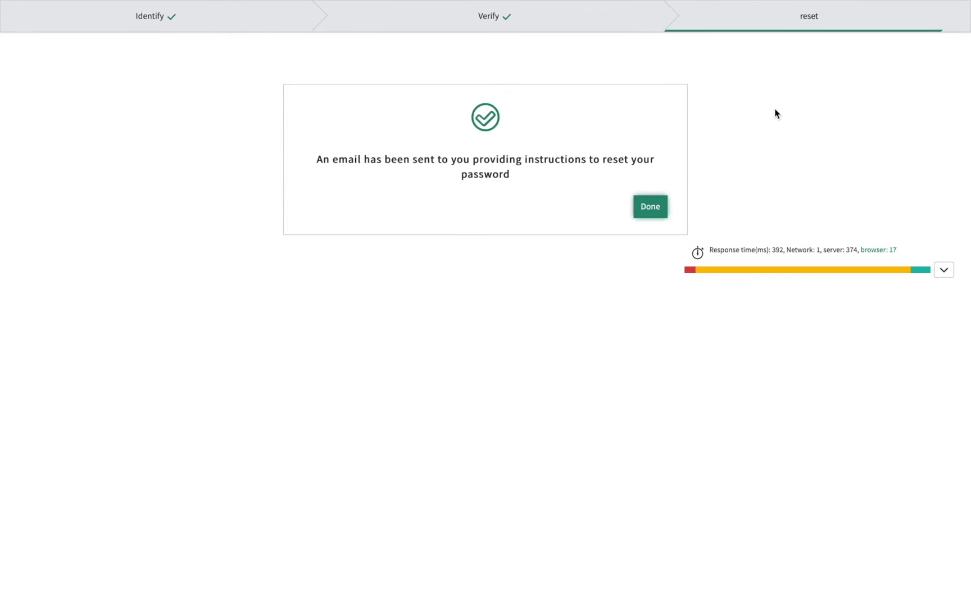
click(651, 208)
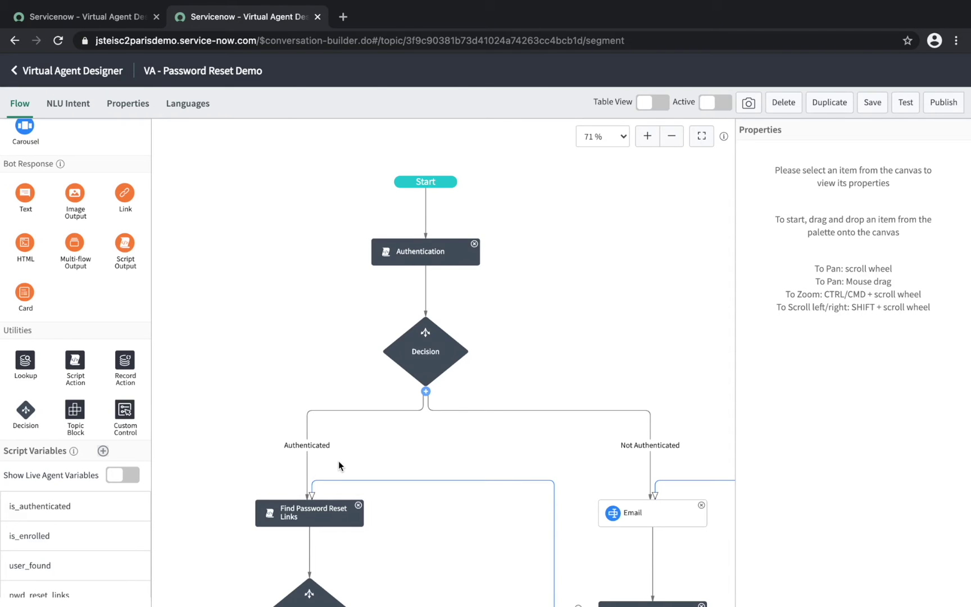
Scroll through the VA - Password Reset Demo topic's Authenticated and Not Authenticated branches.
scroll(338, 461, down, 5)
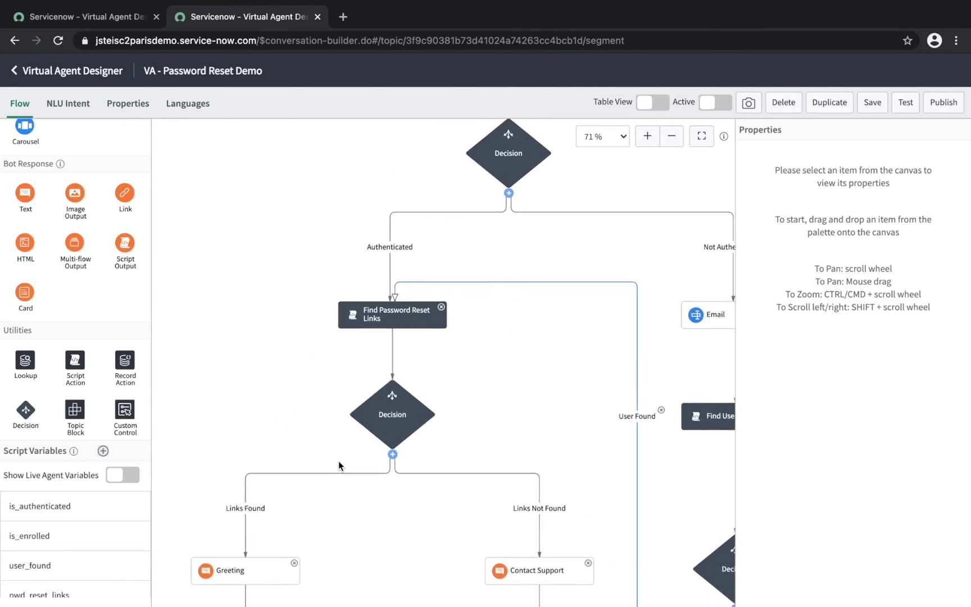
scroll(339, 465, down, 1)
scroll(338, 461, down, 5)
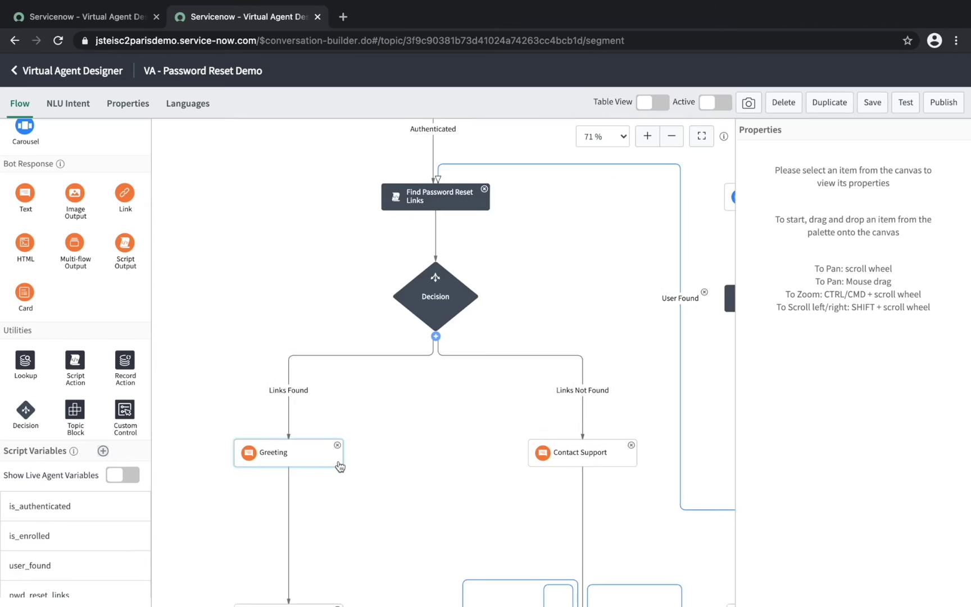
scroll(339, 462, down, 1)
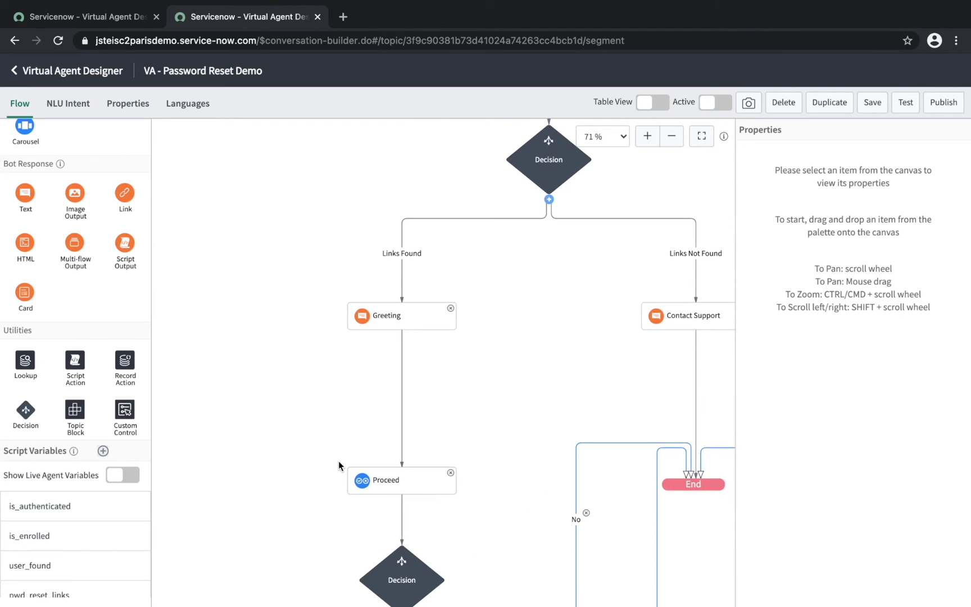
scroll(338, 462, down, 1)
scroll(338, 462, down, 5)
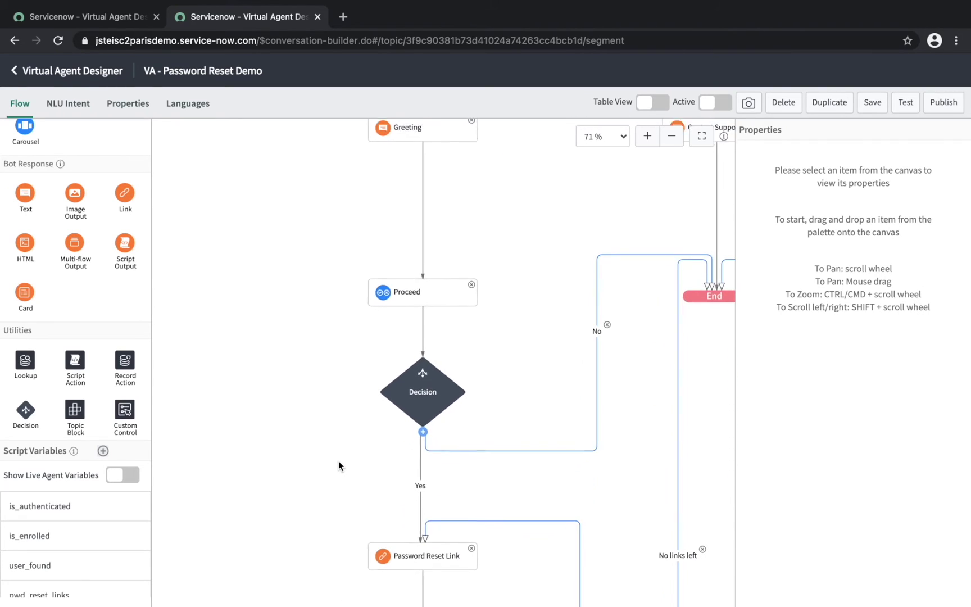
scroll(339, 461, down, 5)
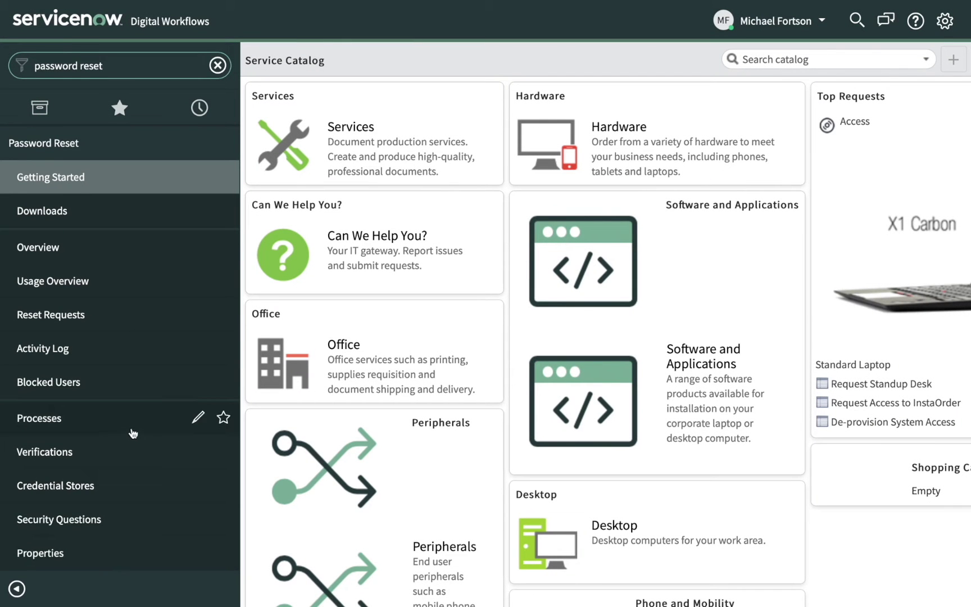
Open the Processes list and select Employee Self-Service Process for AD.
click(133, 431)
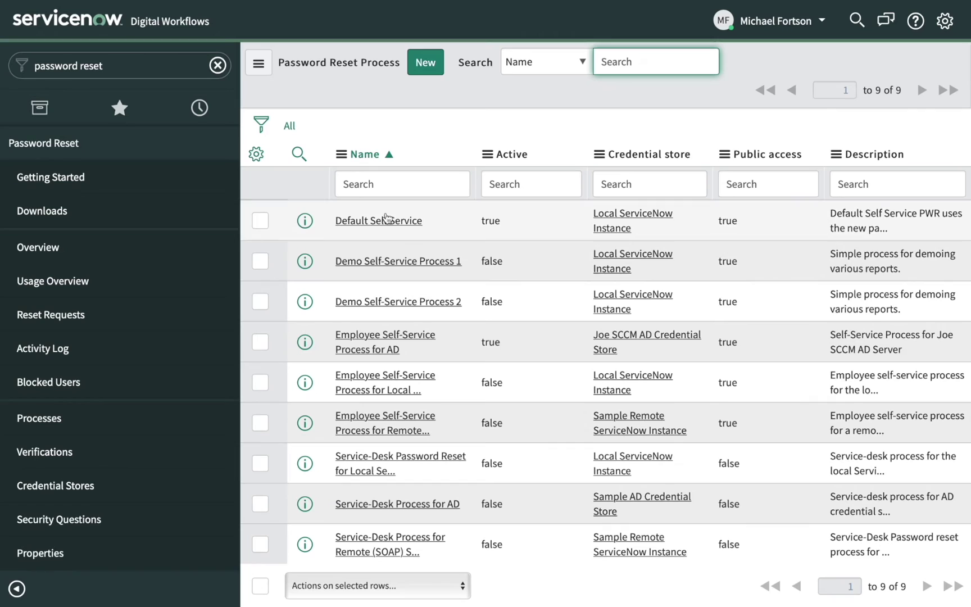
click(397, 342)
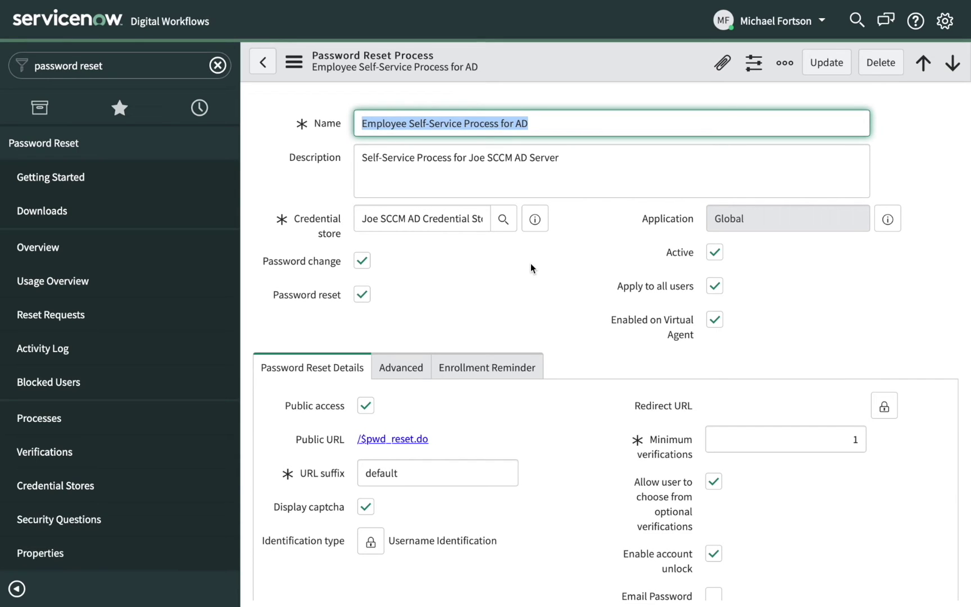
Review the process's two verifications, then open the list of 9 Verifications.
scroll(531, 268, down, 8)
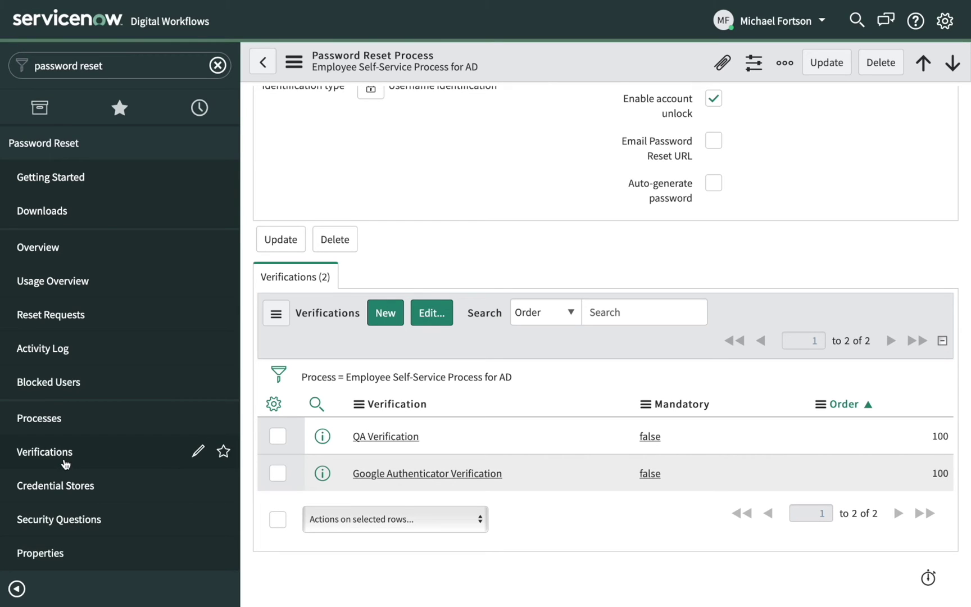
click(65, 464)
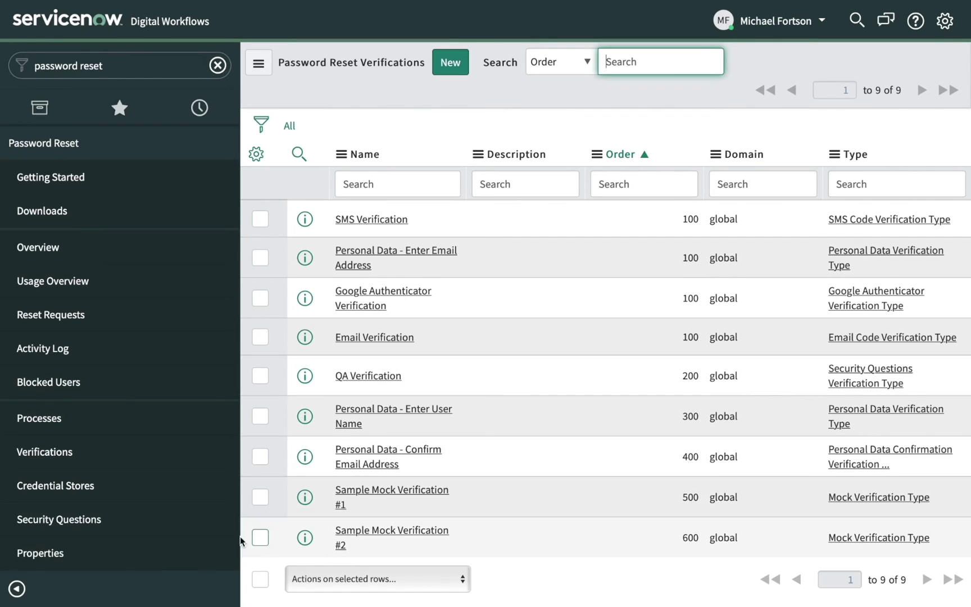
Open Credential Stores and select the SCCM AD credential store record.
click(86, 490)
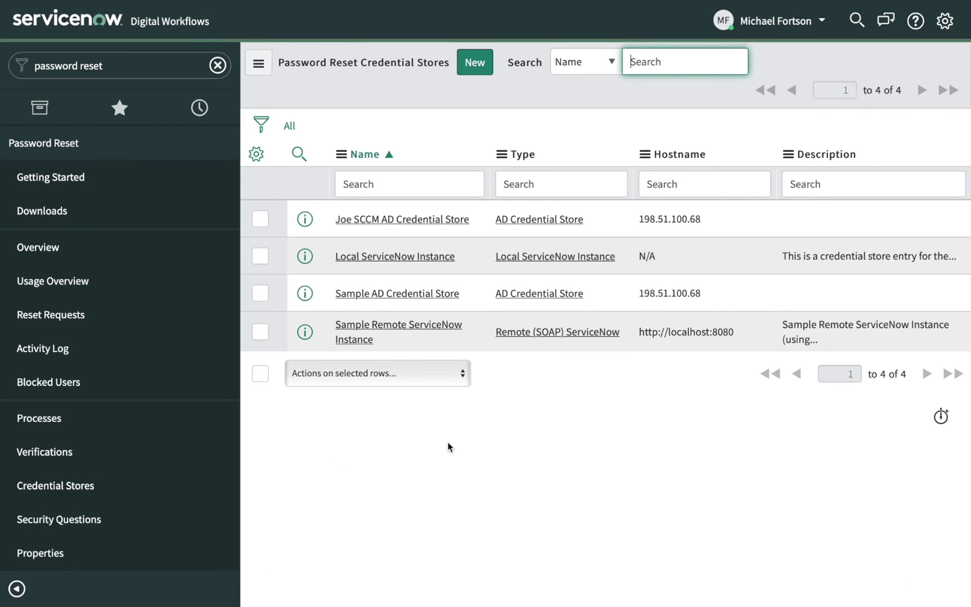
click(418, 219)
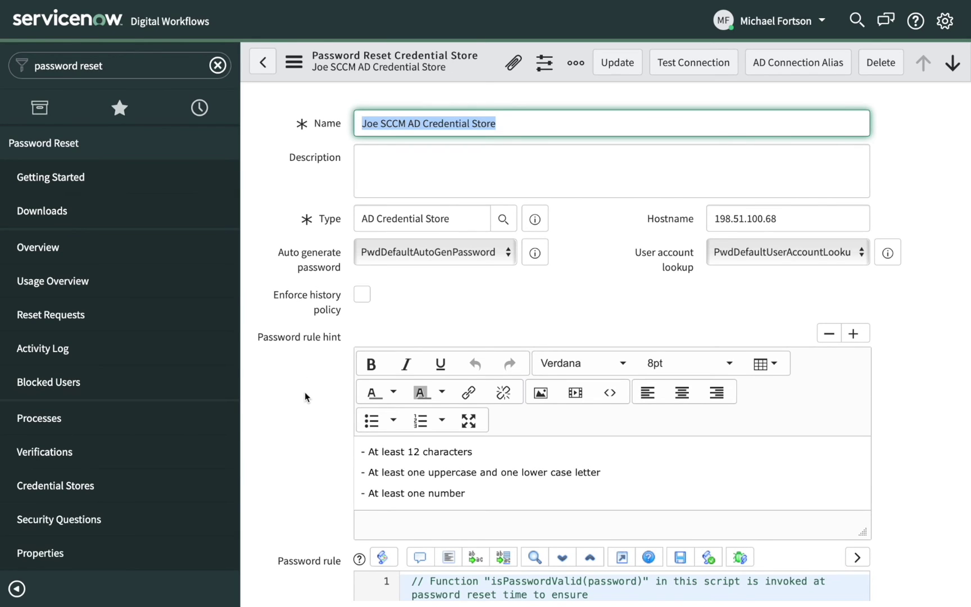
Highlight the credential store's password rule hints, then show the 53 Password Reset Questions.
scroll(307, 399, down, 2)
drag(481, 364, 328, 317)
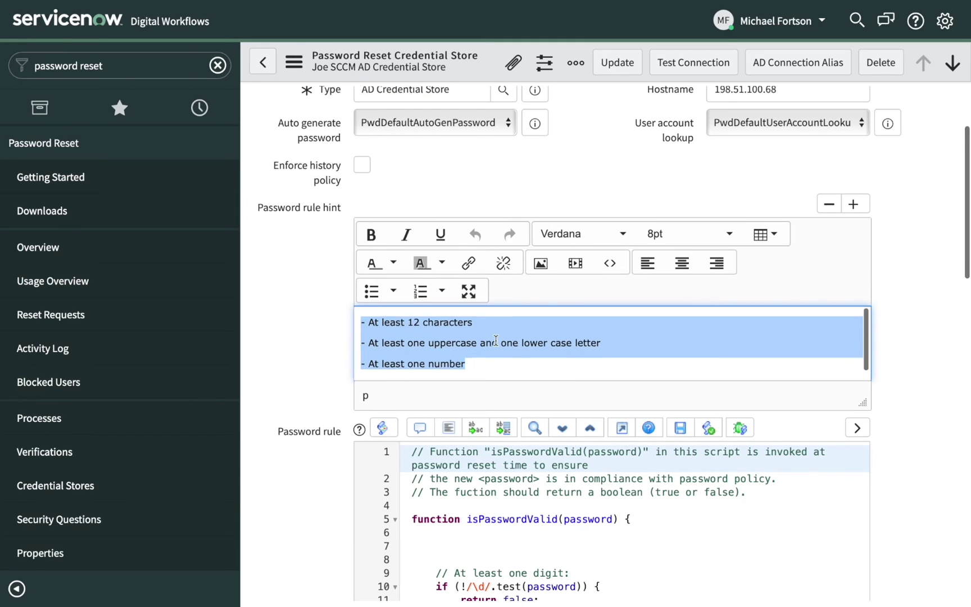
scroll(495, 341, down, 2)
drag(538, 268, 360, 234)
scroll(542, 242, down, 1)
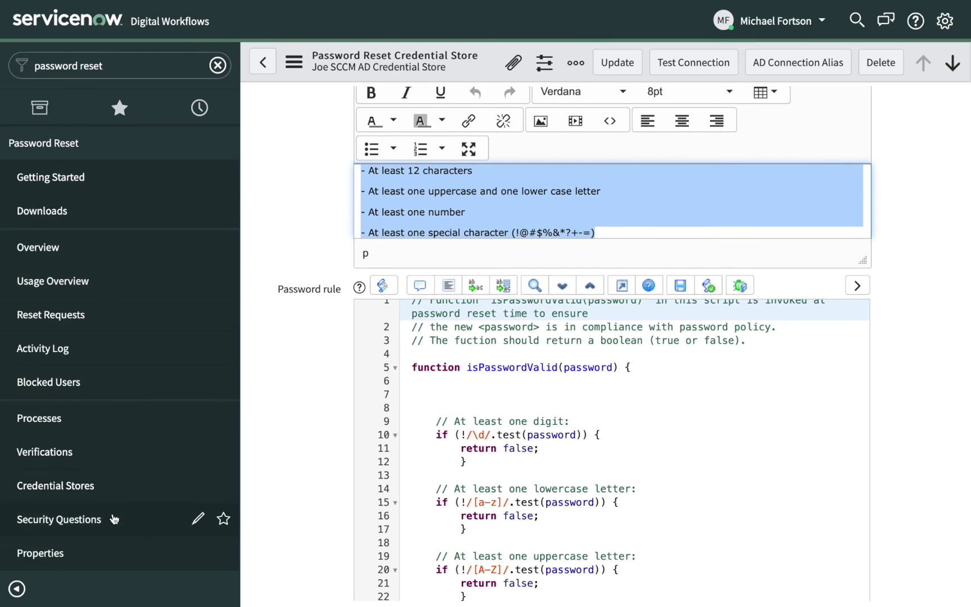
click(112, 521)
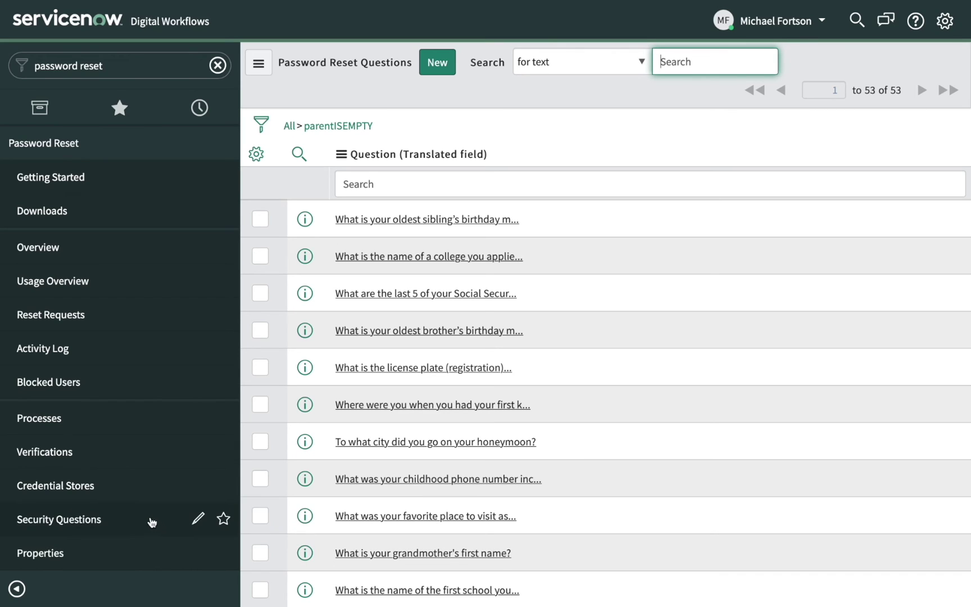
Scroll through Password Reset Properties: global, request, security question, SMS, monitoring and style sheet settings.
click(65, 553)
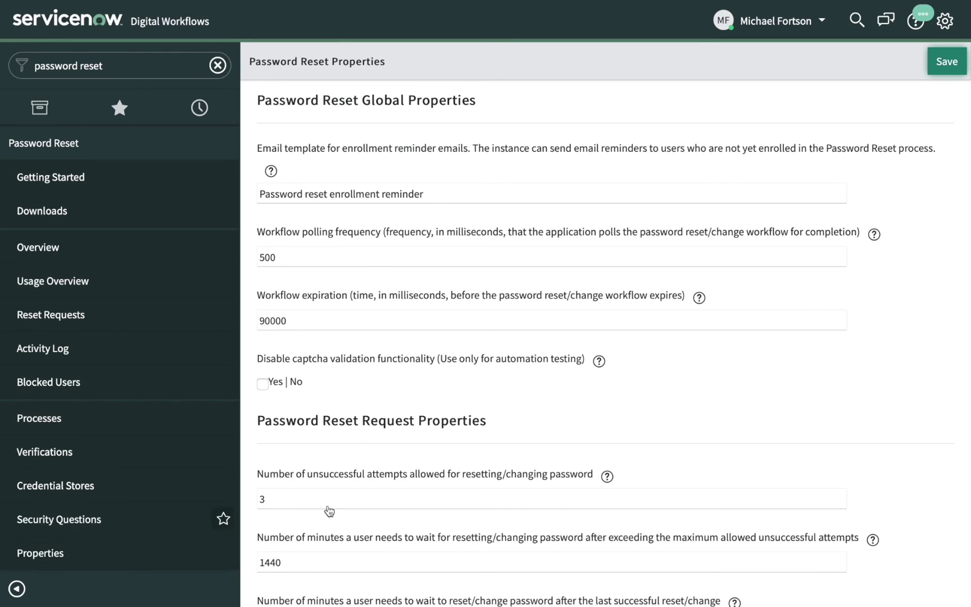
scroll(352, 494, down, 5)
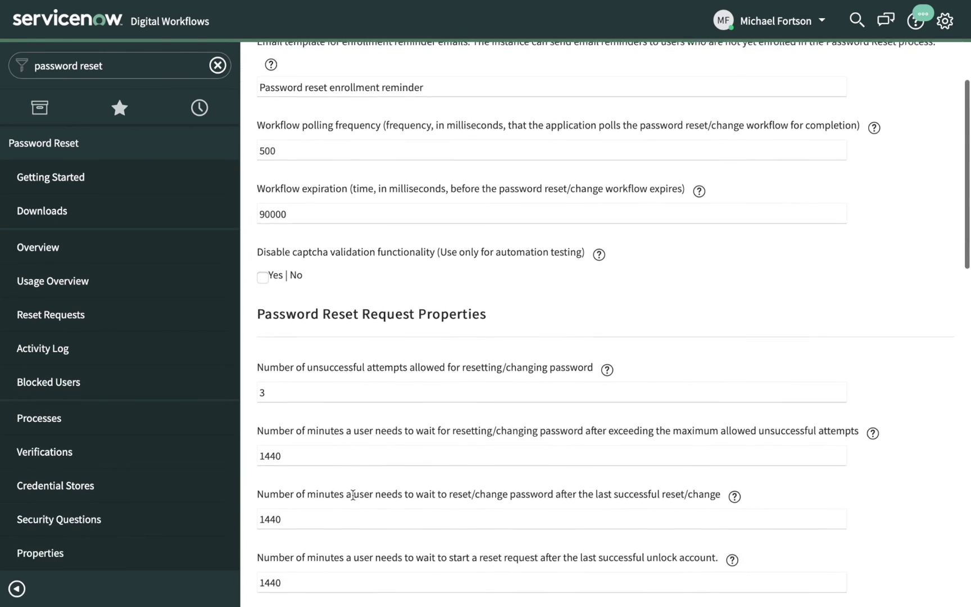
scroll(353, 499, down, 8)
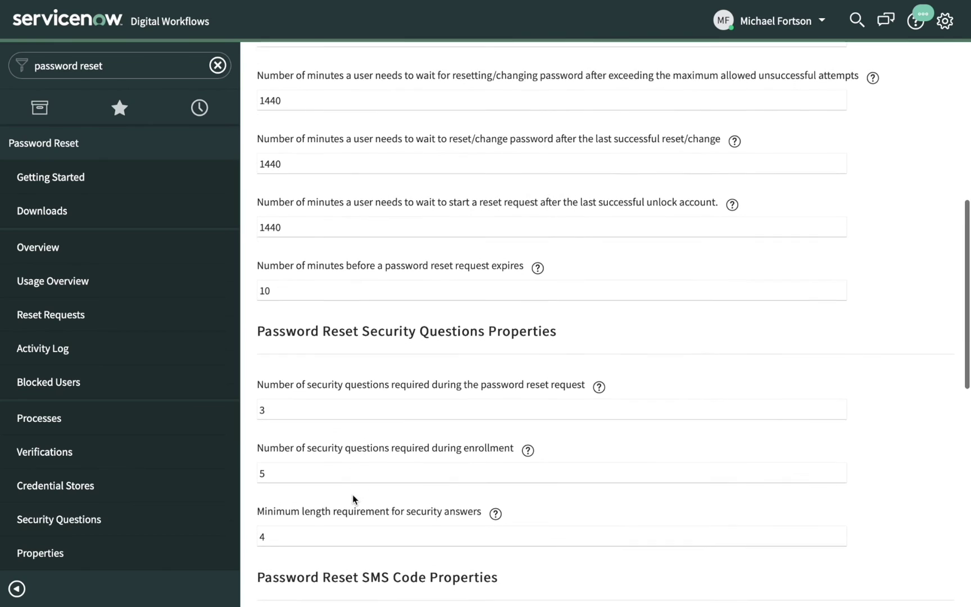
scroll(353, 499, down, 8)
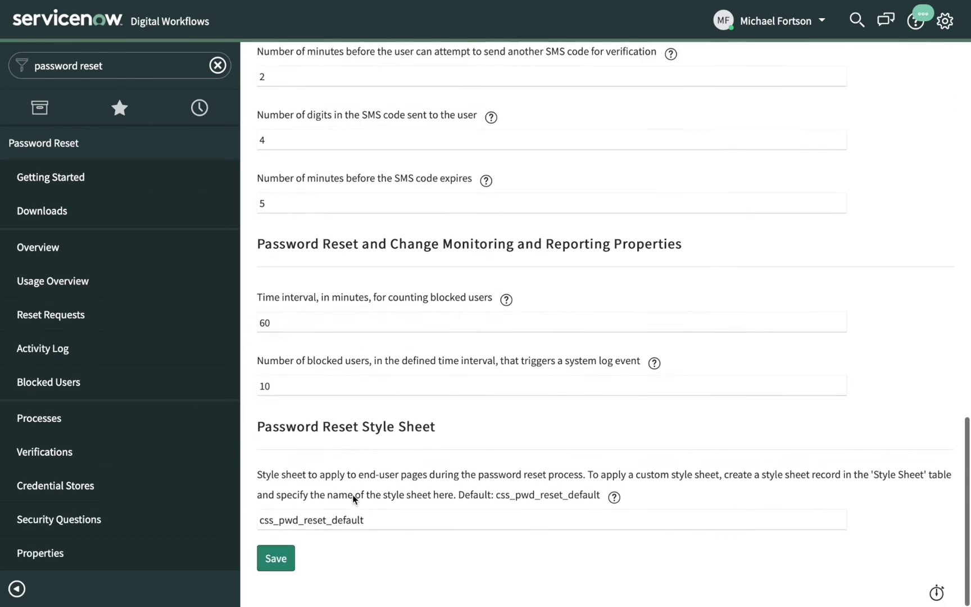